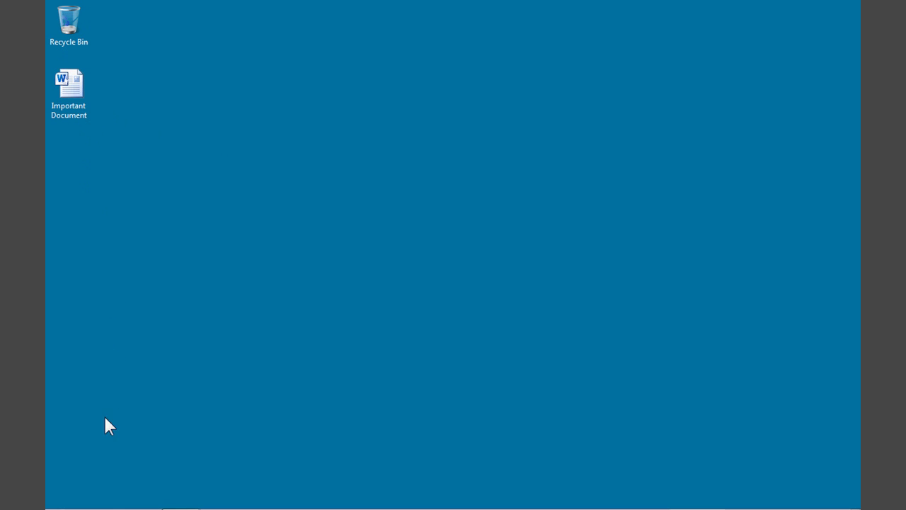
# Step: Launch Internet Explorer and load online.officerecovery.com to show the Repair Corrupted File page
pyautogui.click(103, 497)
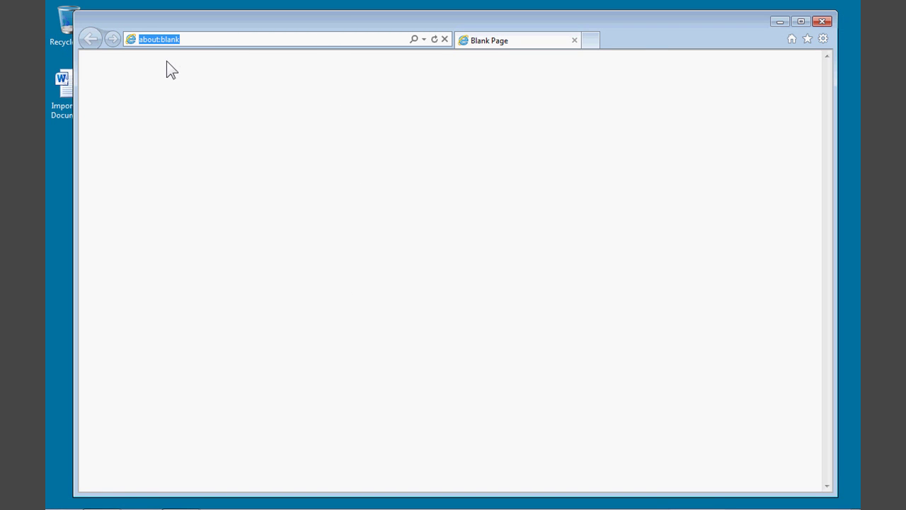
pyautogui.write('on')
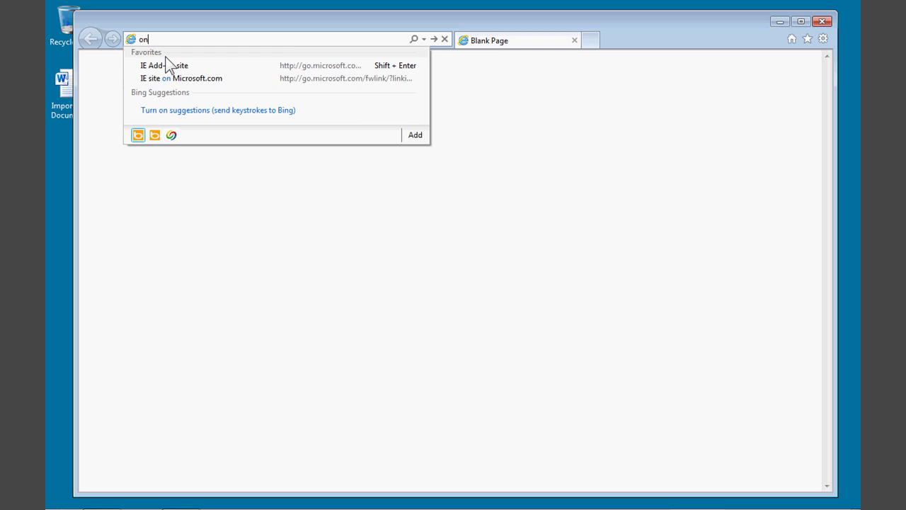
pyautogui.write('line.o')
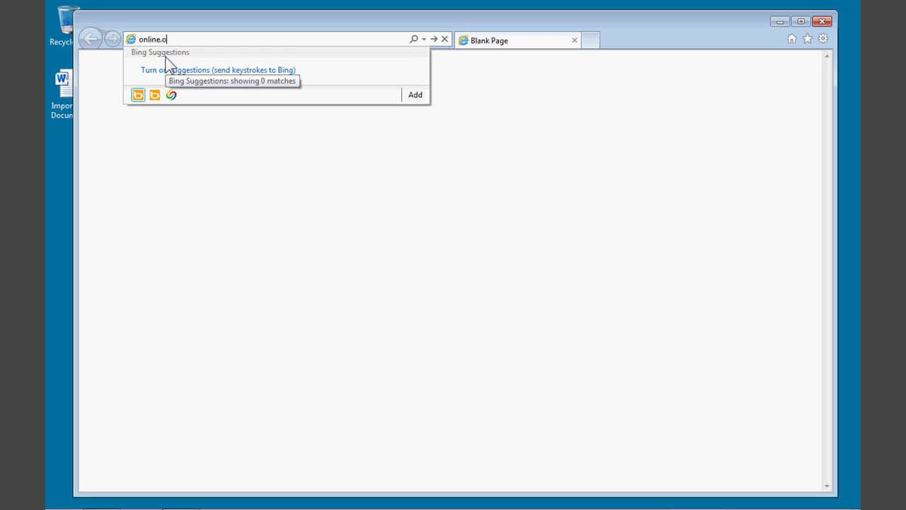
pyautogui.write('fficerecov')
pyautogui.write('ery.com')
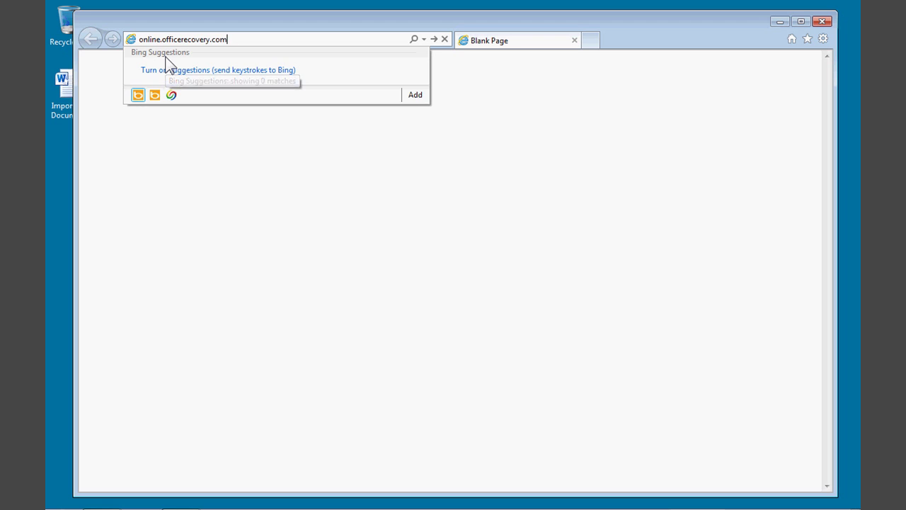
pyautogui.press('Return')
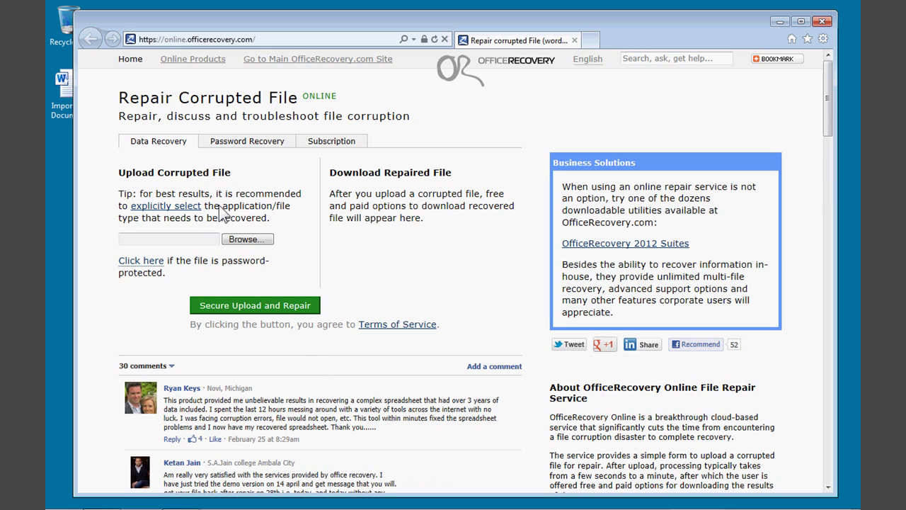
# Step: Select 'Word (doc, docx, rtf)' from the supported file types list
pyautogui.click(164, 207)
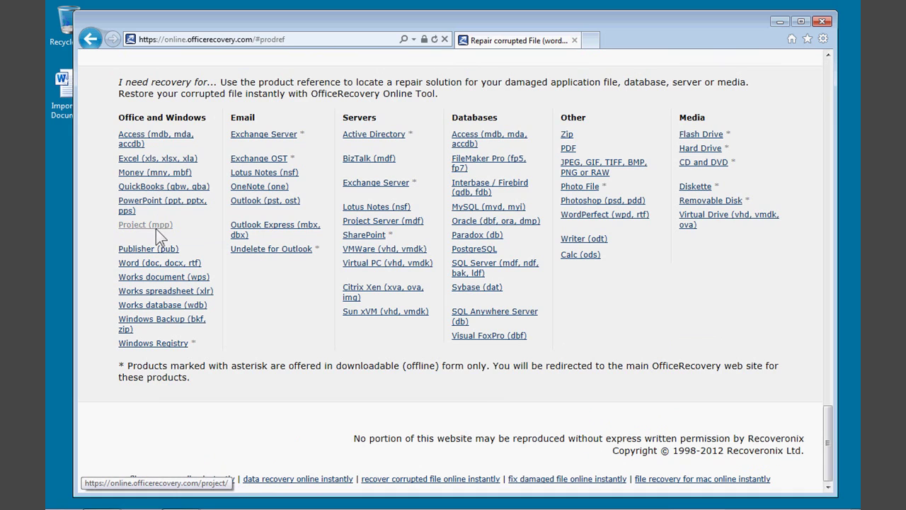
pyautogui.click(140, 263)
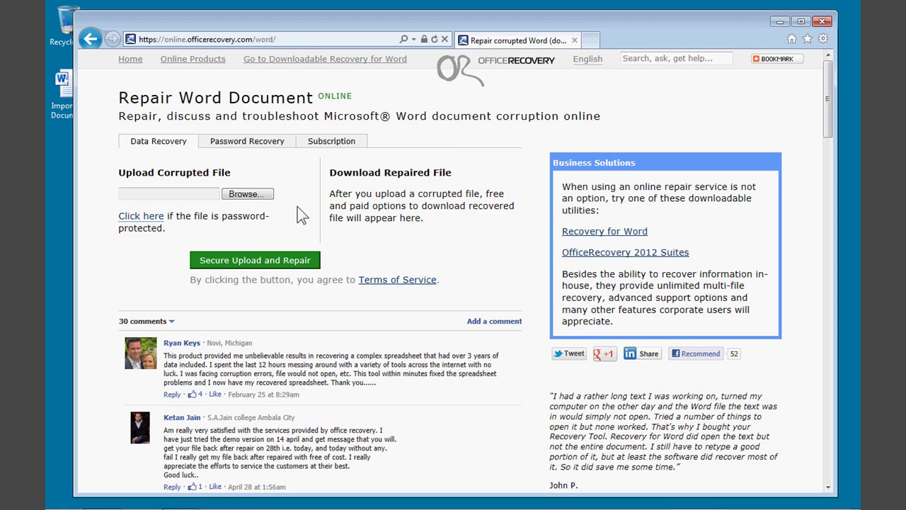
# Step: Upload Important Document.docx with Secure Upload and Repair until job 264170112 completes
pyautogui.click(262, 196)
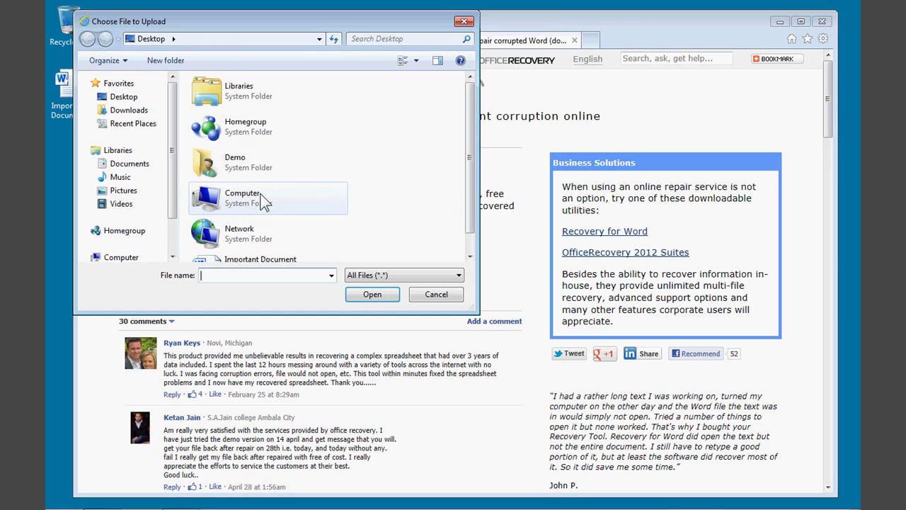
pyautogui.moveTo(467, 179); pyautogui.dragTo(468, 205)
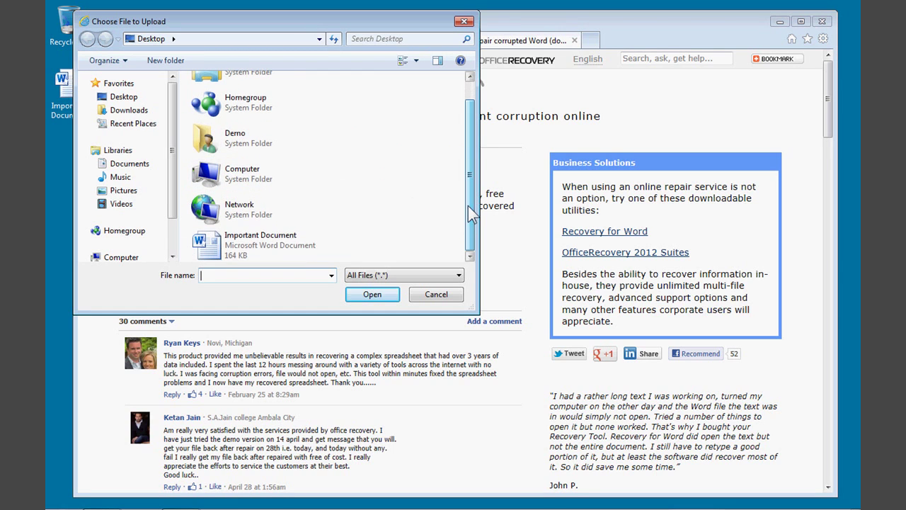
pyautogui.click(261, 240)
pyautogui.click(365, 290)
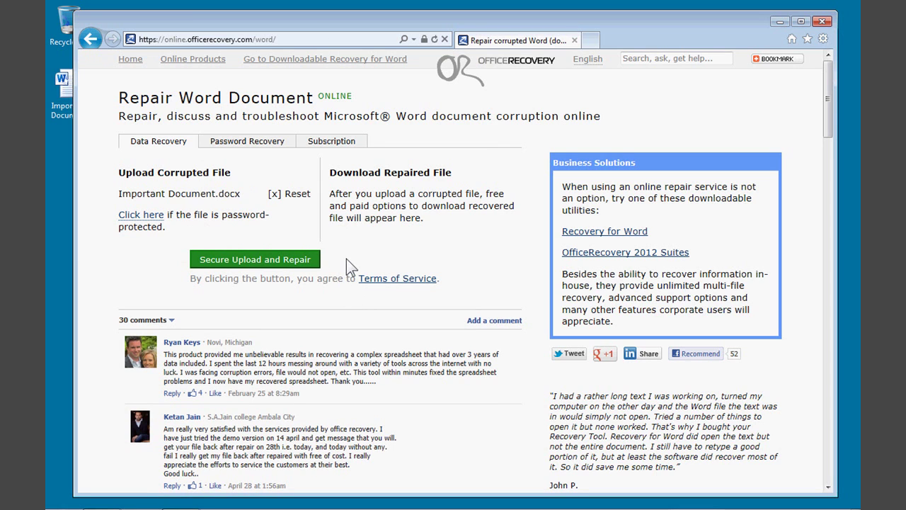
pyautogui.click(287, 259)
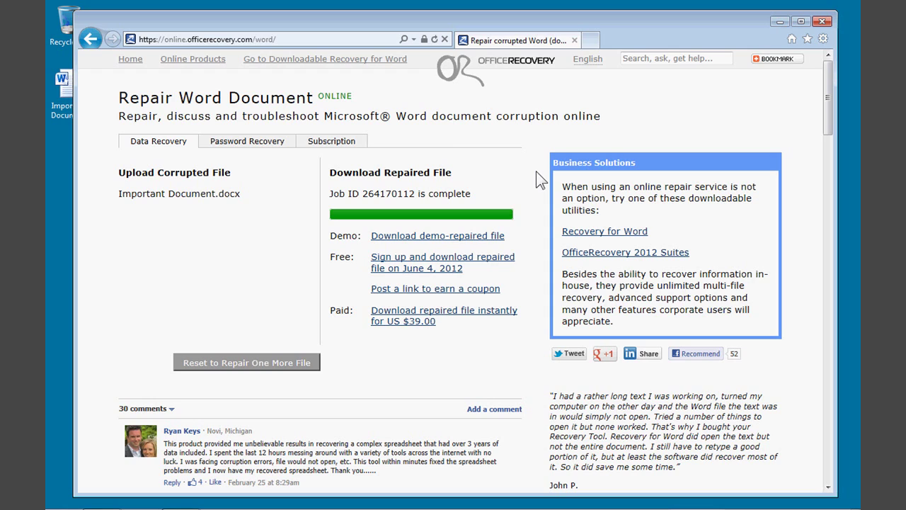
# Step: Download the 456 KB demo result, Important Document.OfficeRecovery Online Demo.rtf
pyautogui.click(467, 245)
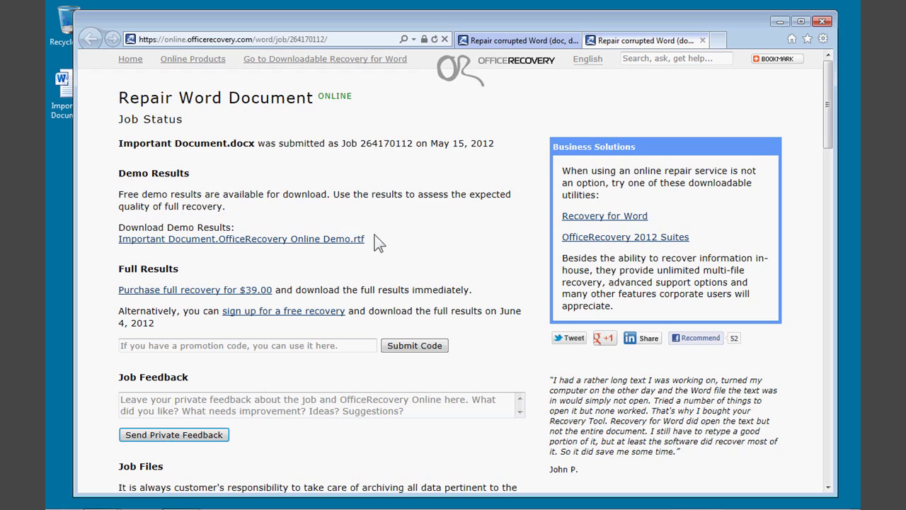
pyautogui.click(226, 238)
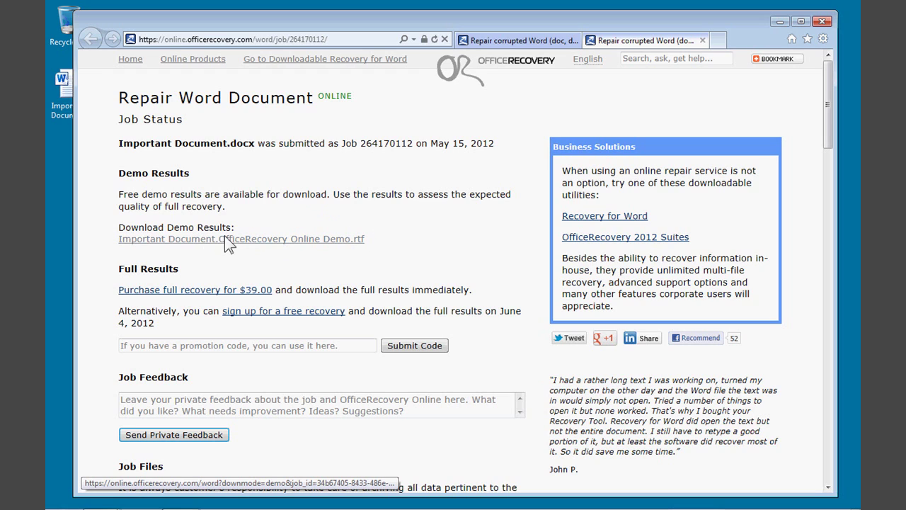
pyautogui.click(287, 240)
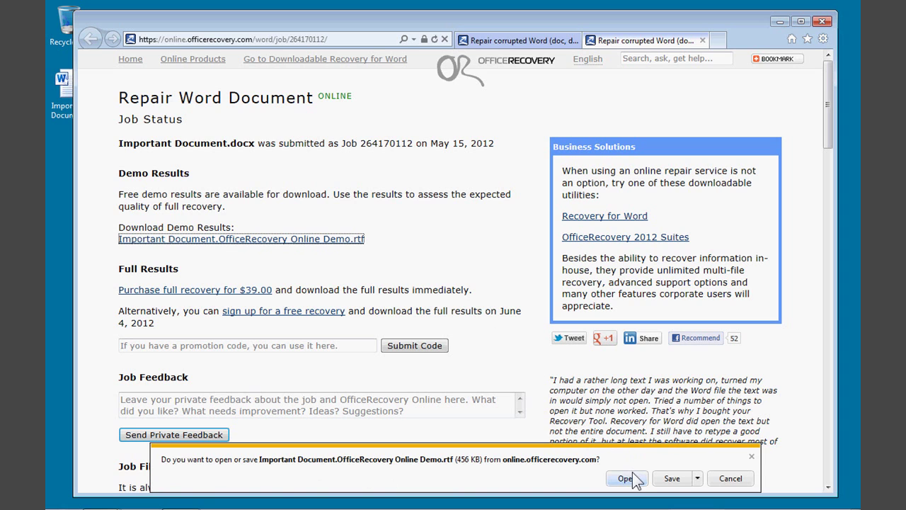
pyautogui.click(634, 476)
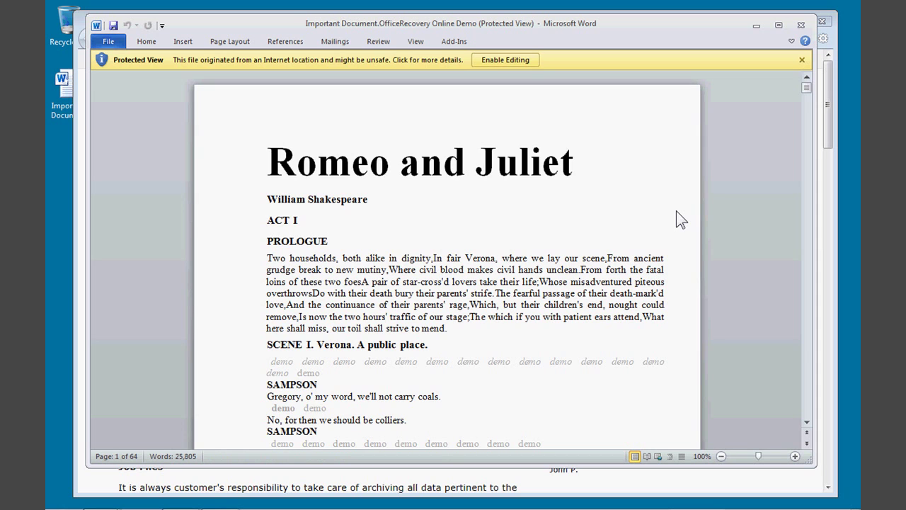
pyautogui.scroll(-3, 676, 211)
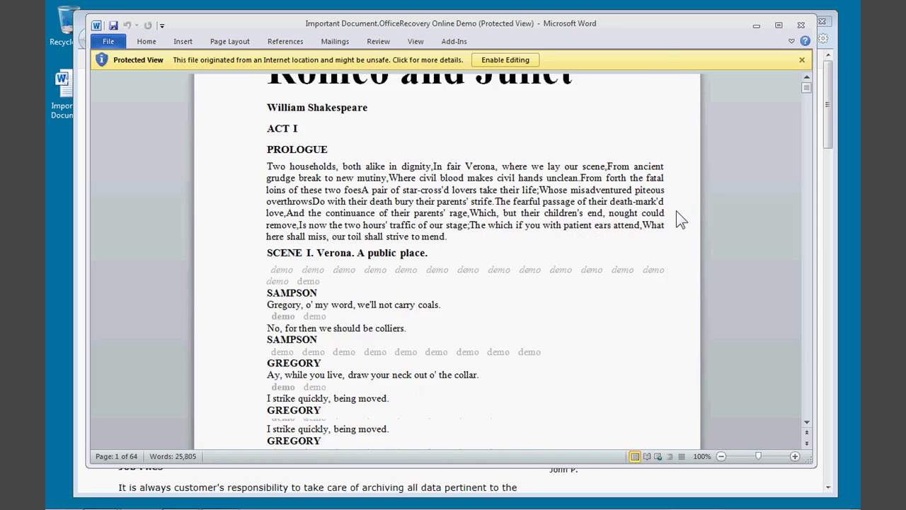
pyautogui.scroll(-1, 676, 211)
pyautogui.scroll(-1, 676, 211)
pyautogui.scroll(-3, 676, 211)
pyautogui.scroll(-1, 676, 210)
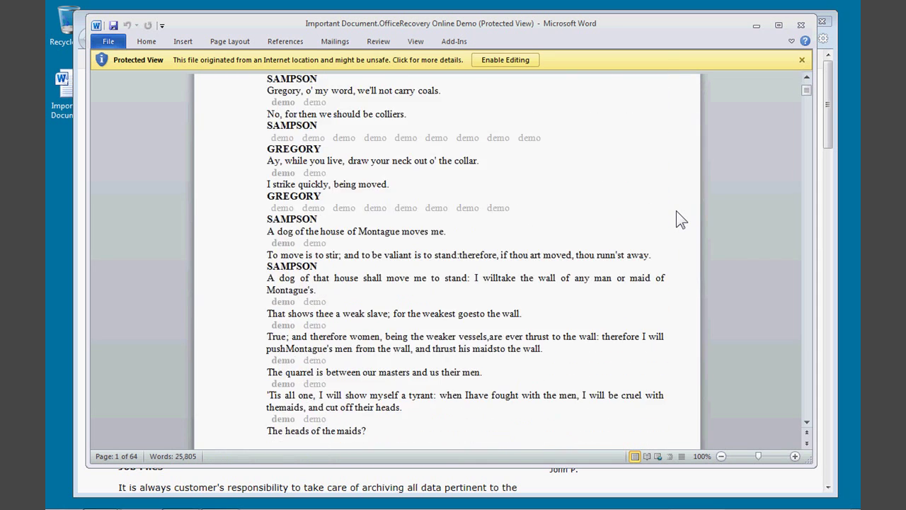
pyautogui.scroll(-3, 676, 210)
pyautogui.scroll(-1, 676, 210)
pyautogui.scroll(-2, 675, 210)
pyautogui.scroll(-3, 675, 210)
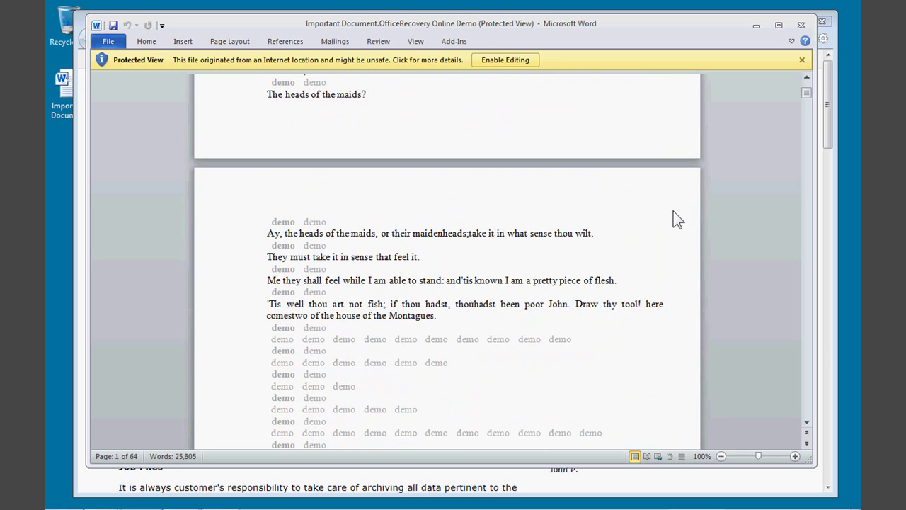
pyautogui.scroll(-1, 675, 210)
pyautogui.scroll(-3, 675, 210)
pyautogui.scroll(-3, 675, 210)
pyautogui.scroll(-3, 673, 211)
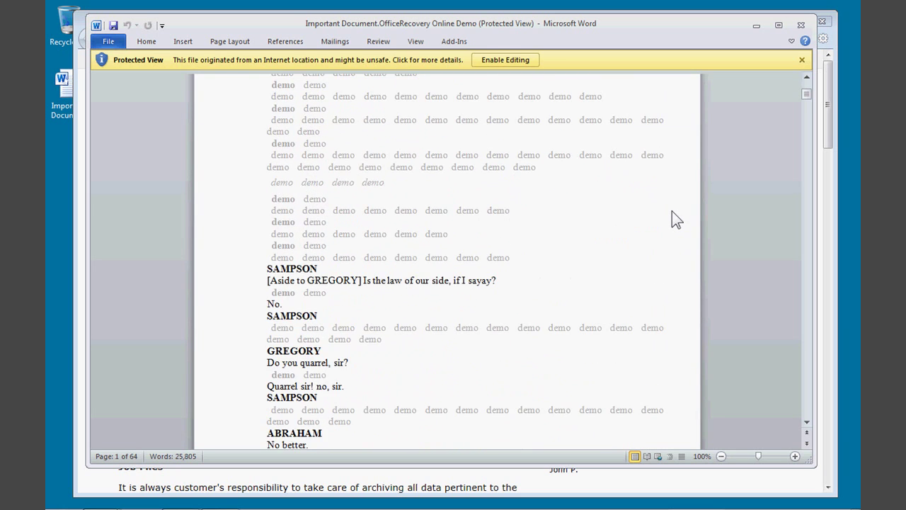
pyautogui.scroll(-3, 672, 211)
pyautogui.scroll(-3, 672, 211)
pyautogui.scroll(-3, 670, 211)
pyautogui.scroll(-2, 668, 210)
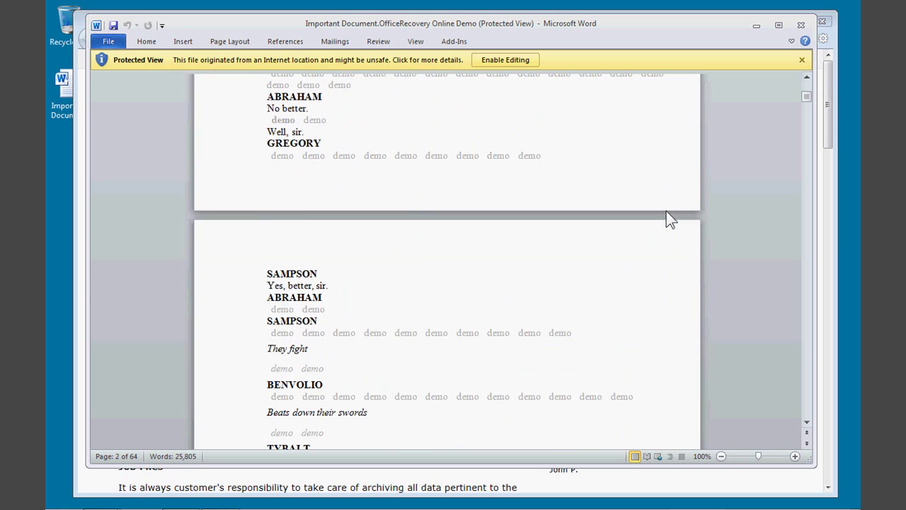
pyautogui.scroll(-4, 667, 211)
pyautogui.scroll(-1, 666, 210)
pyautogui.scroll(-4, 665, 210)
pyautogui.scroll(-1, 665, 210)
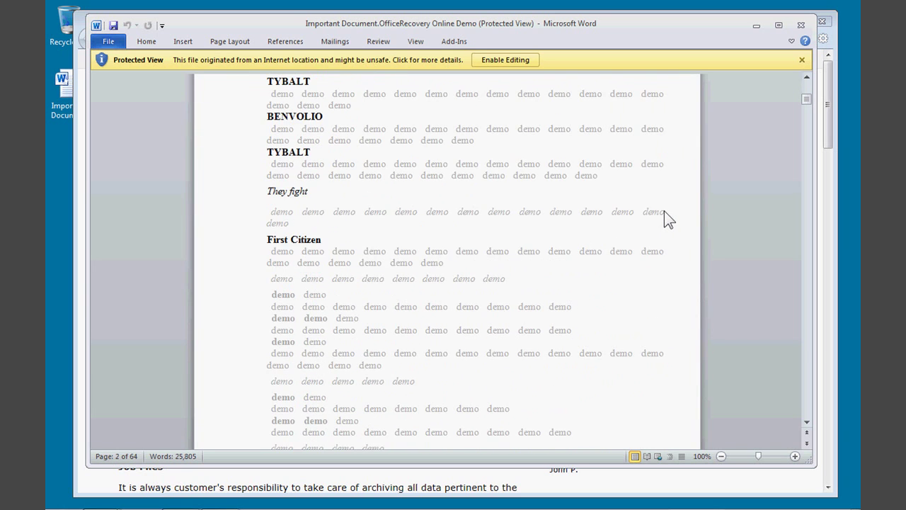
pyautogui.scroll(-3, 664, 210)
pyautogui.scroll(-1, 664, 211)
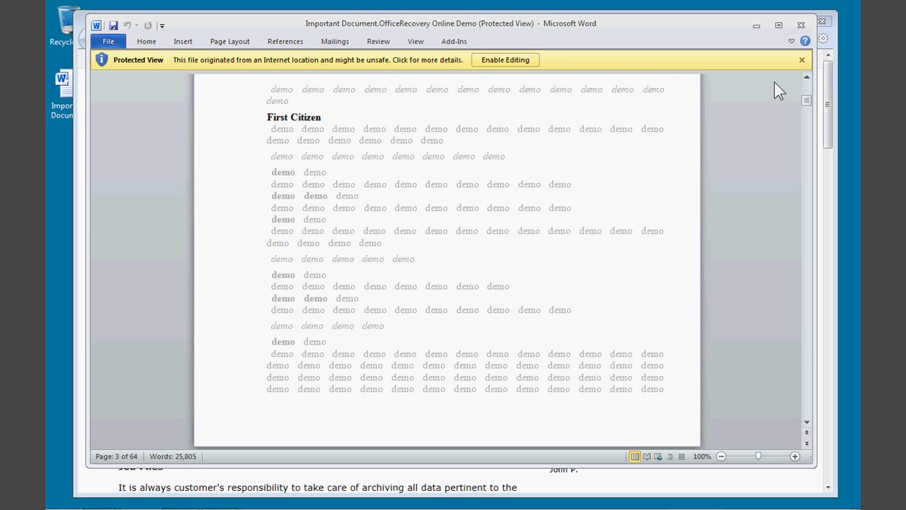
# Step: Close the demo in Word and purchase full recovery for $39.00, then close the order page
pyautogui.click(800, 24)
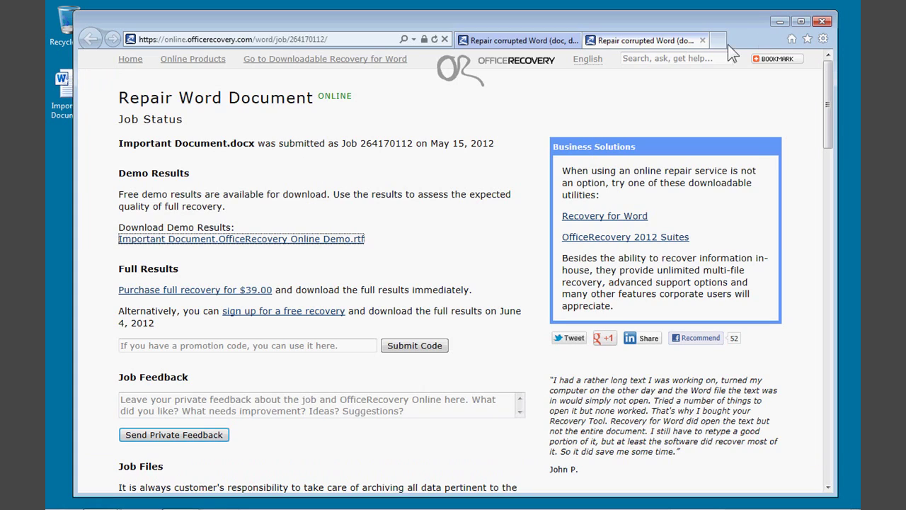
pyautogui.click(171, 291)
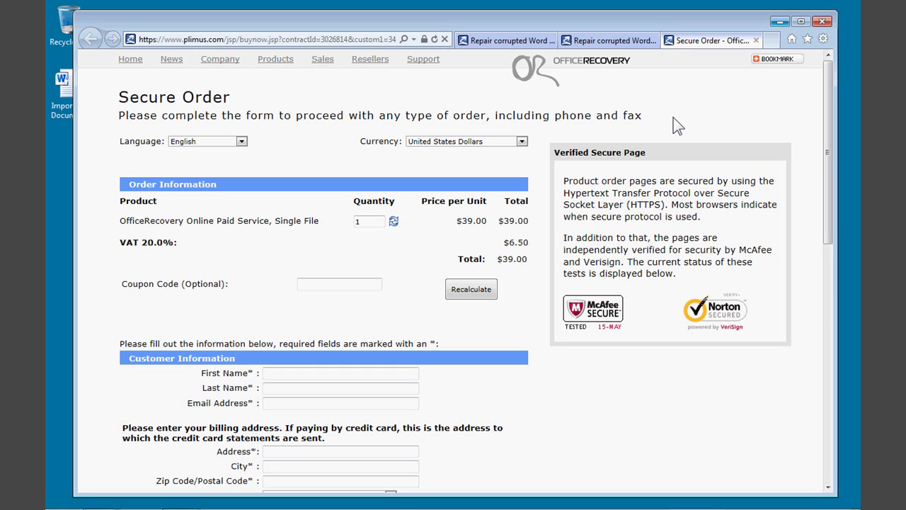
pyautogui.click(755, 39)
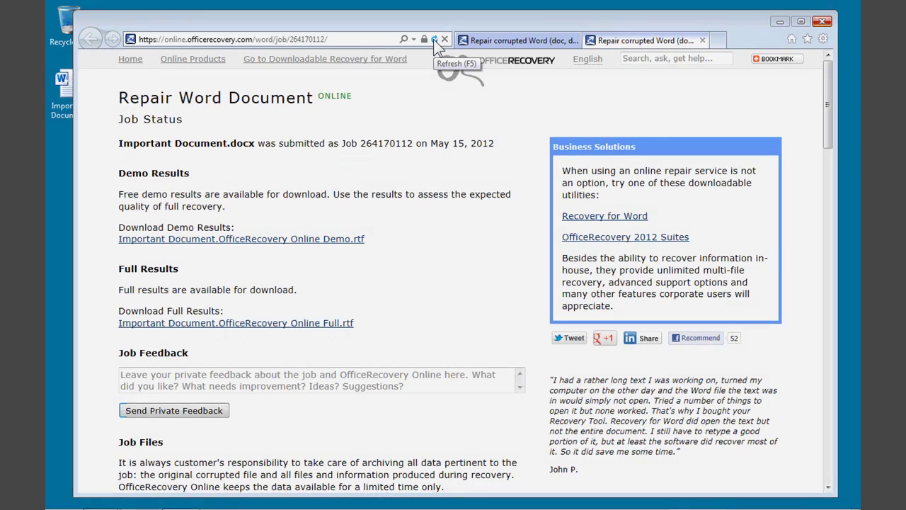
# Step: Refresh the job page and download the 238 KB Important Document.OfficeRecovery Online Full.rtf
pyautogui.click(434, 39)
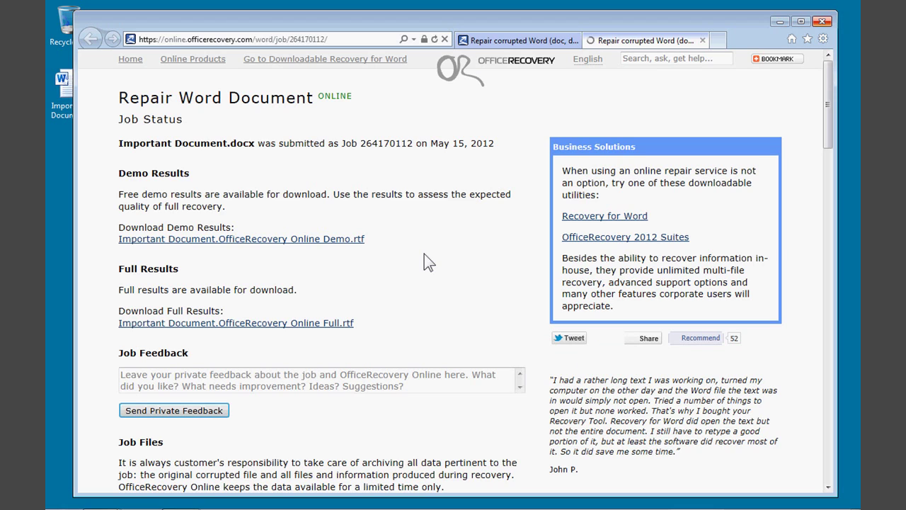
pyautogui.click(241, 322)
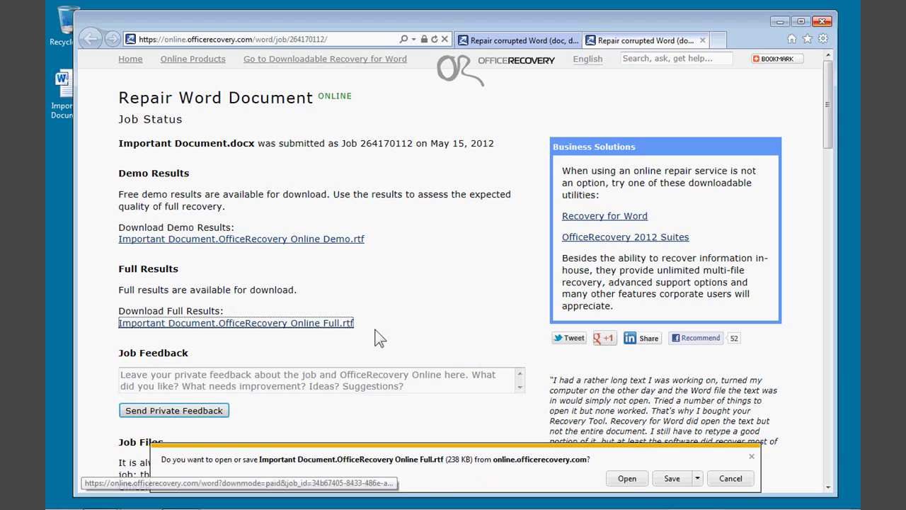
# Step: Open the full recovered RTF in Word and scroll through the 57-page Romeo and Juliet text
pyautogui.click(629, 478)
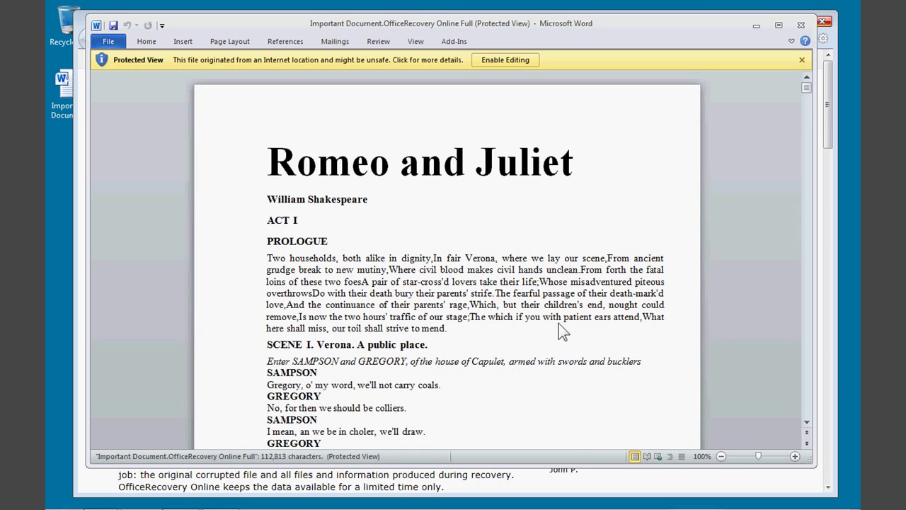
pyautogui.scroll(-1, 559, 330)
pyautogui.scroll(-3, 559, 330)
pyautogui.scroll(-2, 559, 330)
pyautogui.scroll(-4, 559, 330)
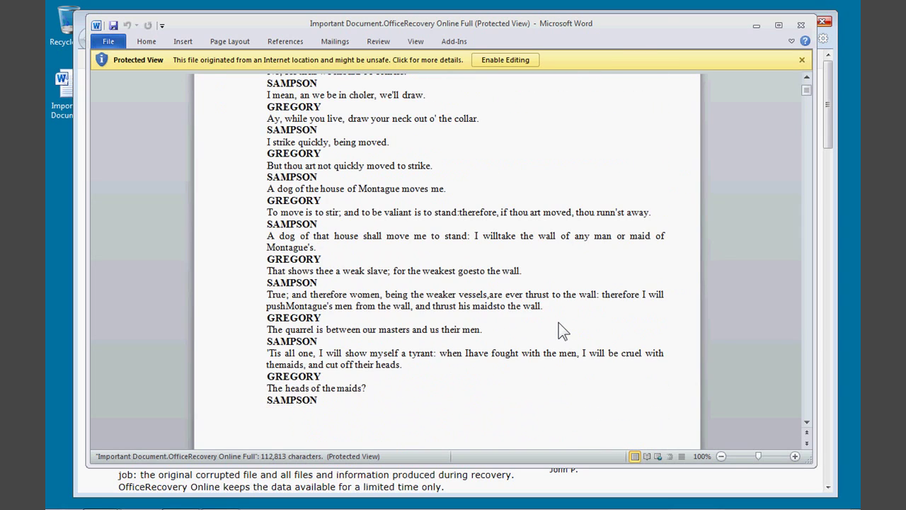
pyautogui.scroll(-2, 559, 330)
pyautogui.scroll(-2, 560, 330)
pyautogui.scroll(-1, 559, 330)
pyautogui.scroll(-3, 559, 330)
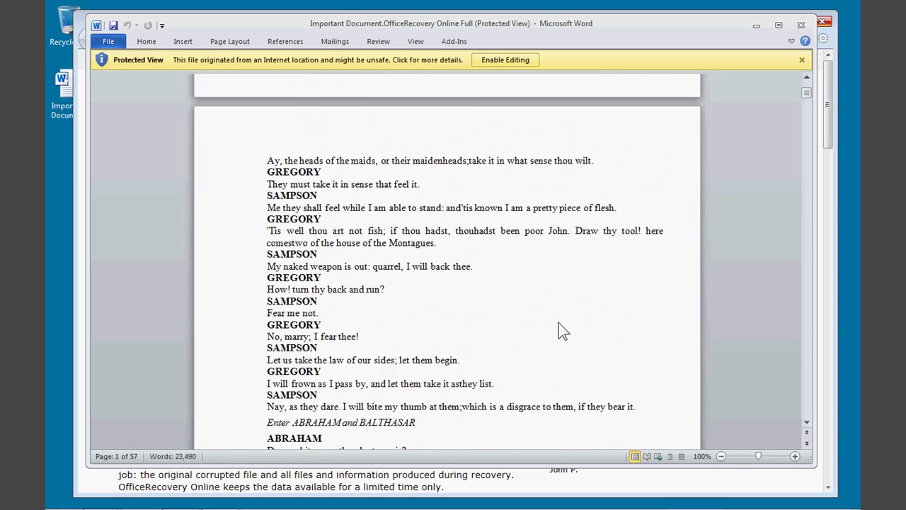
pyautogui.scroll(-1, 559, 330)
pyautogui.scroll(-3, 561, 329)
pyautogui.scroll(-3, 559, 330)
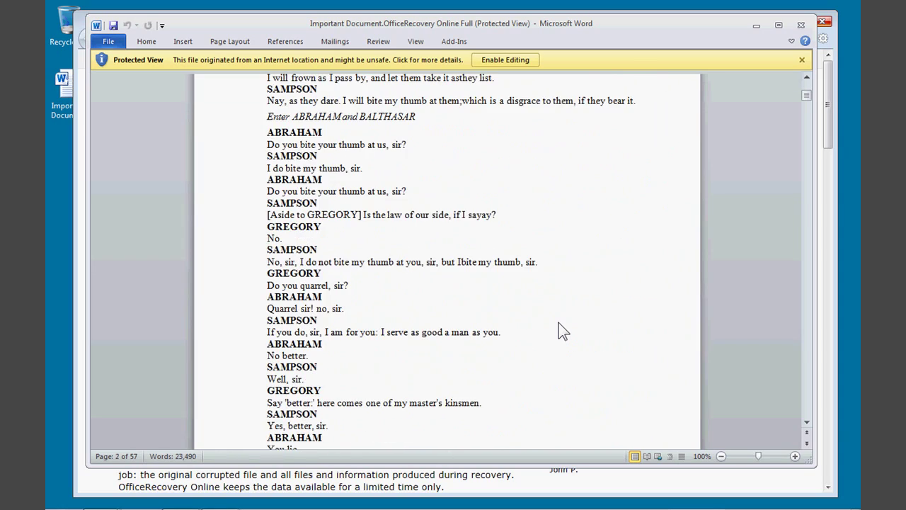
pyautogui.scroll(-4, 559, 330)
pyautogui.scroll(-2, 559, 330)
pyautogui.scroll(-3, 559, 326)
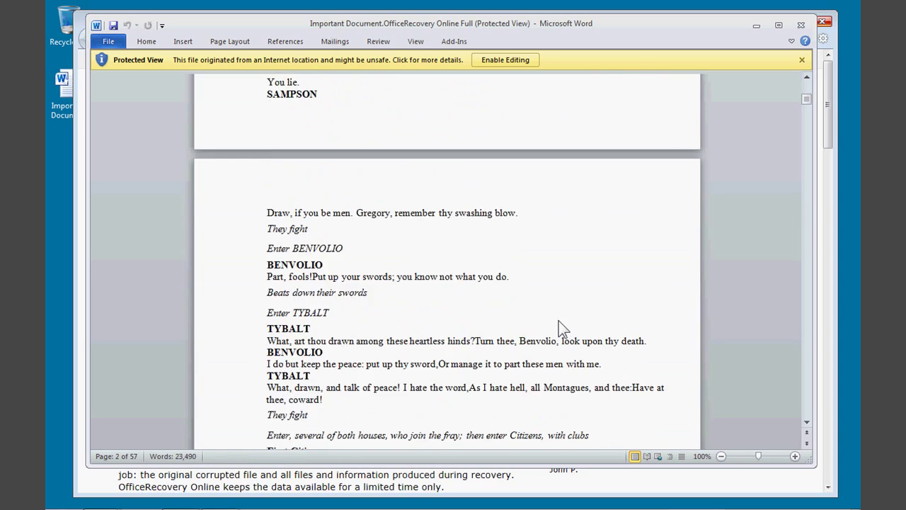
pyautogui.scroll(-4, 559, 325)
pyautogui.scroll(-1, 559, 326)
pyautogui.scroll(-4, 559, 325)
pyautogui.scroll(-2, 559, 327)
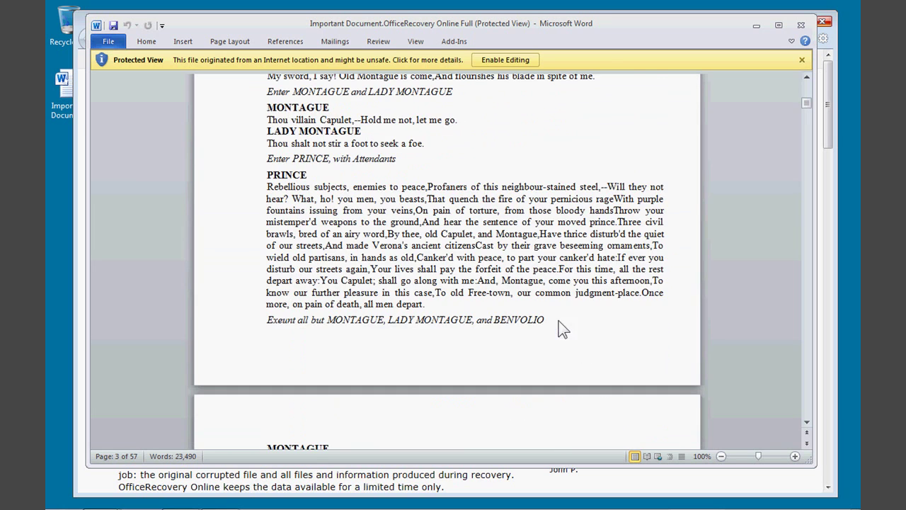
# Step: Close the recovered document and job page, and reset the Word repair form for another file
pyautogui.click(803, 25)
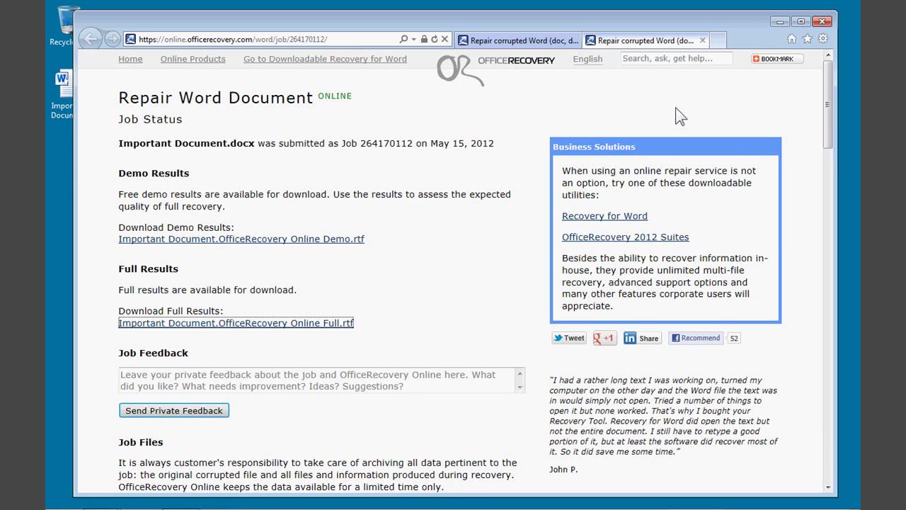
pyautogui.click(702, 40)
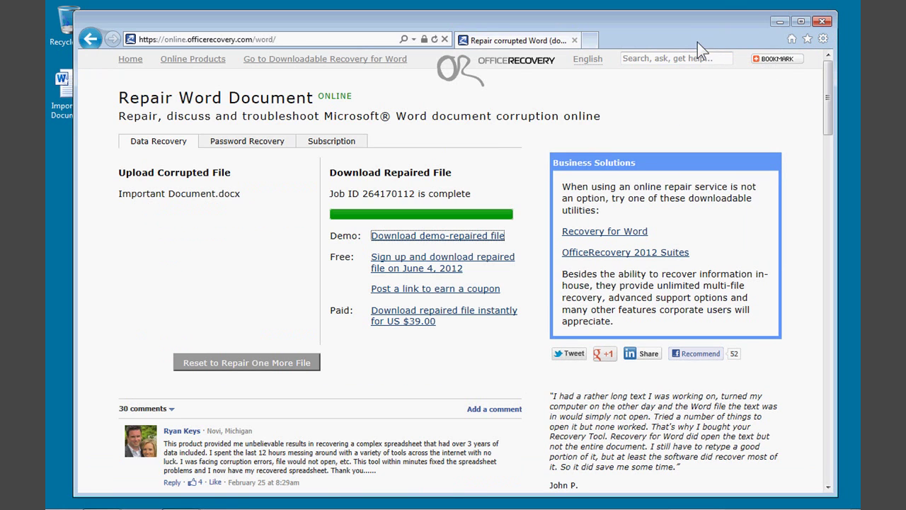
pyautogui.click(296, 364)
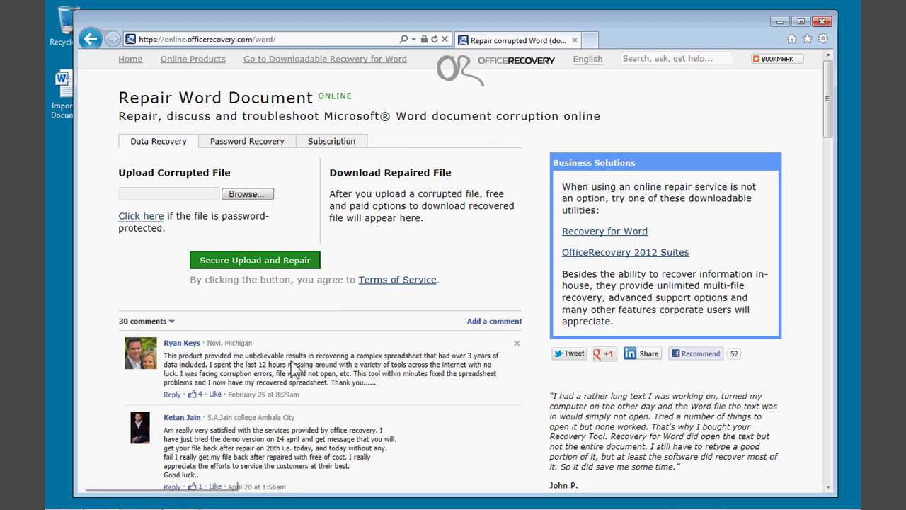